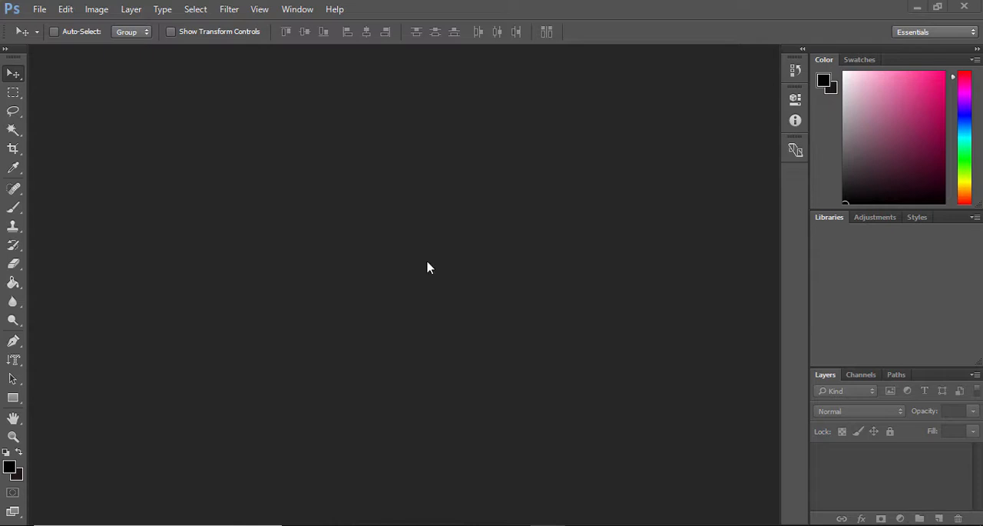
click(13, 131)
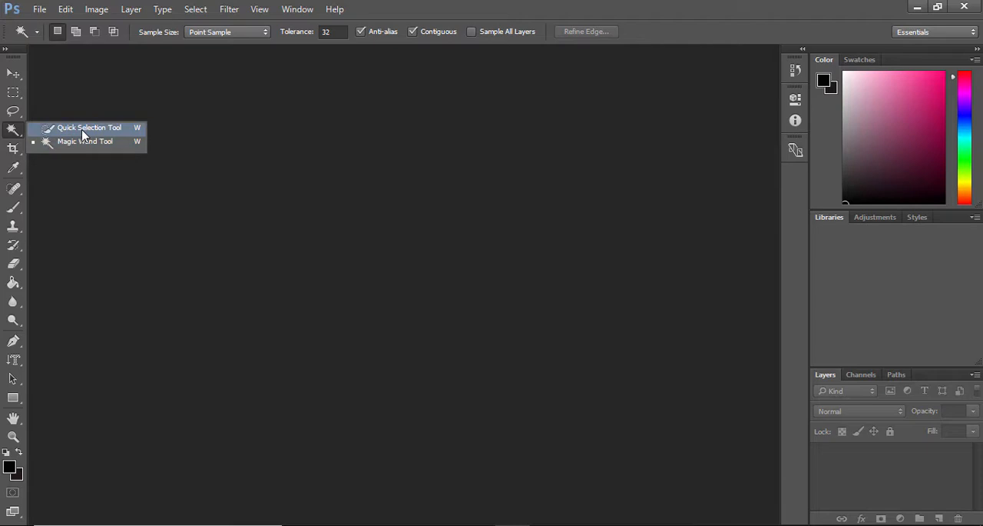
click(196, 213)
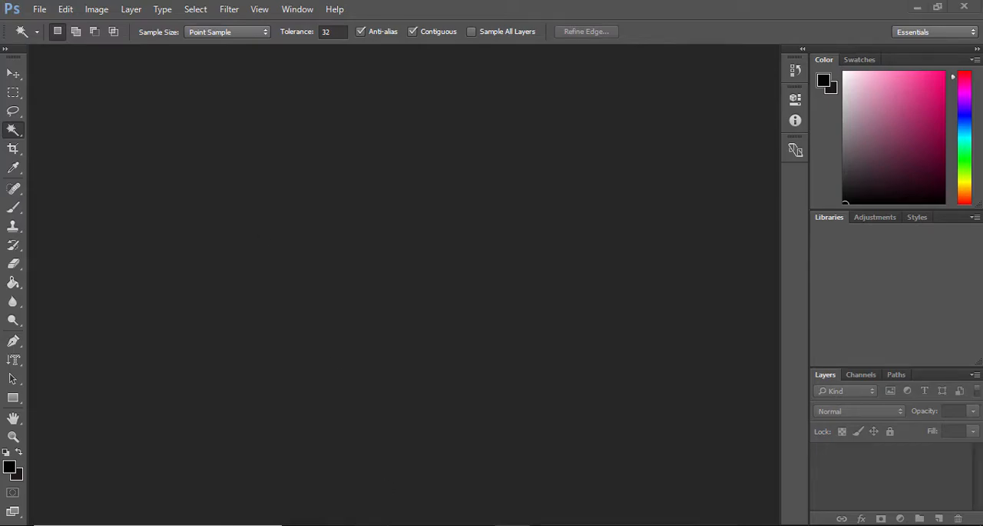
click(370, 524)
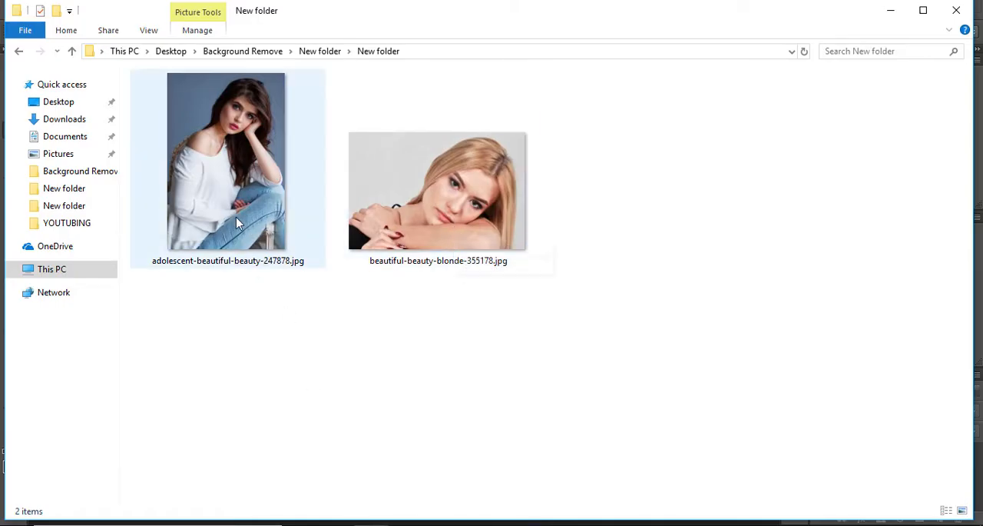
click(517, 521)
Open the photos adolescent-beautiful-beauty-247878.jpg and beautiful-beauty-blonde-355178.jpg together.
click(39, 9)
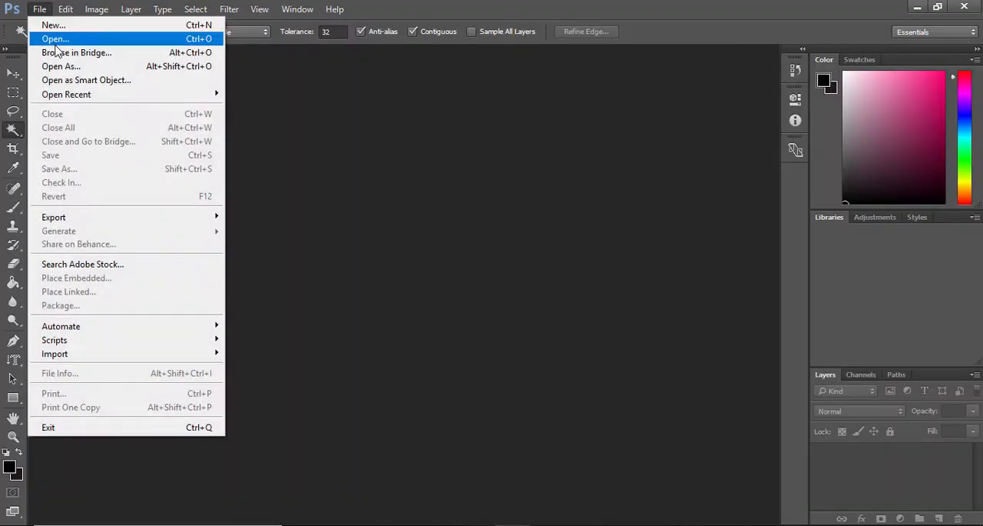
click(55, 44)
click(167, 107)
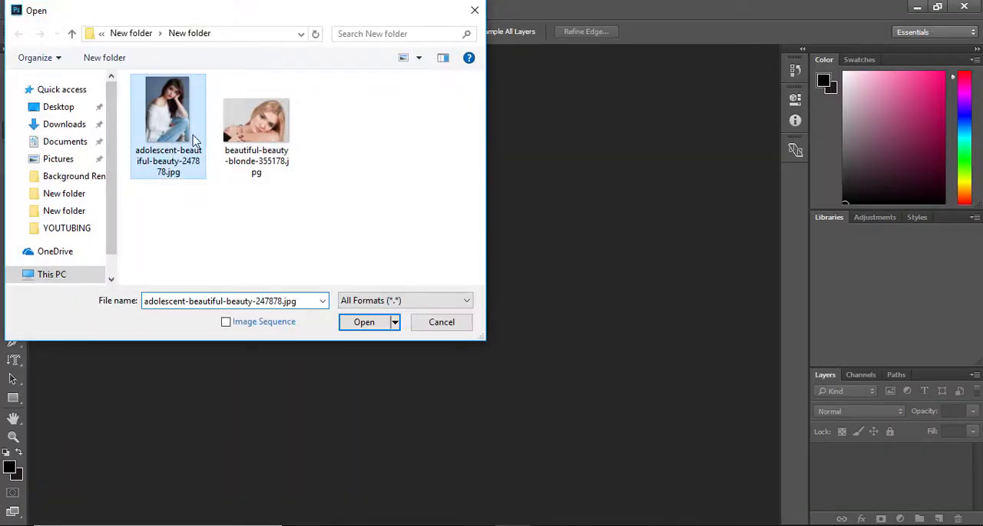
ctrl+click(269, 137)
click(362, 321)
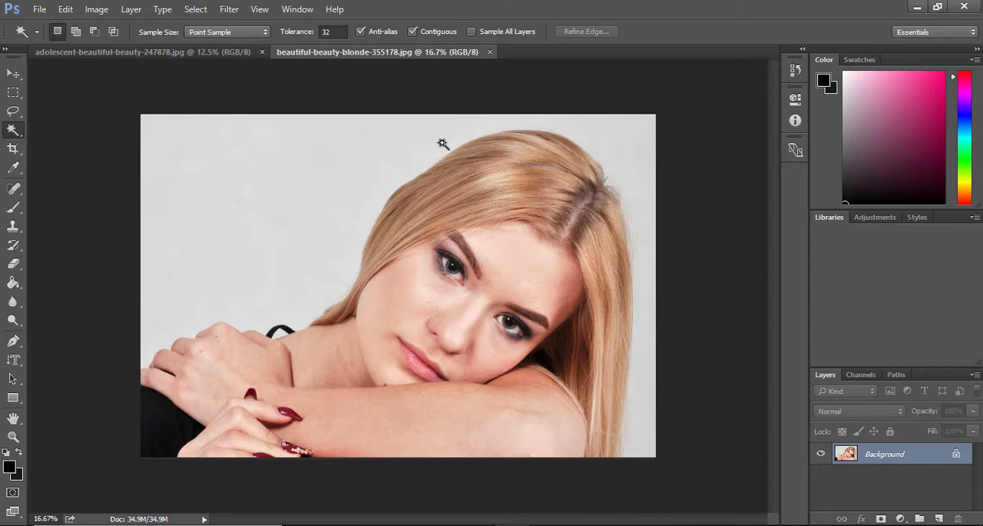
Look at both open photos, return to beautiful-beauty-blonde-355178.jpg and activate the Quick Selection Tool.
click(103, 52)
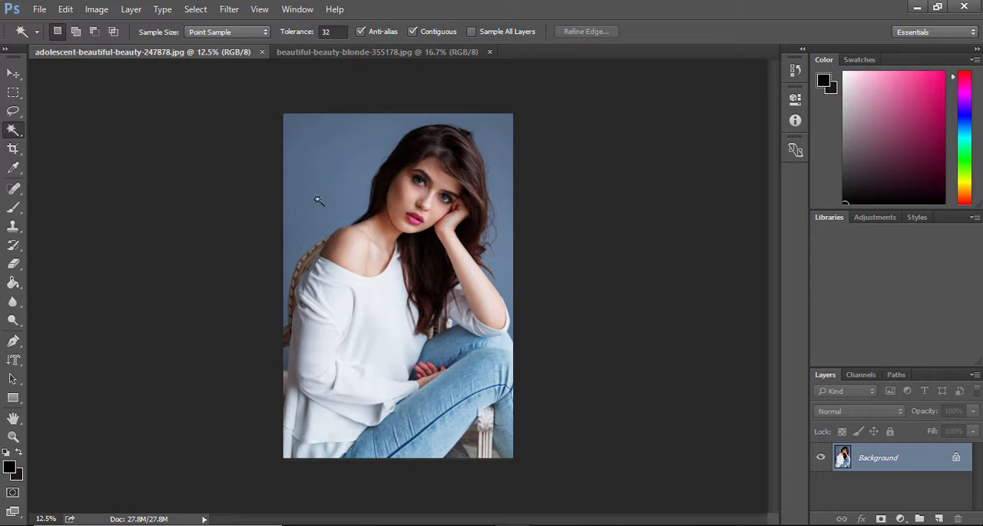
click(318, 52)
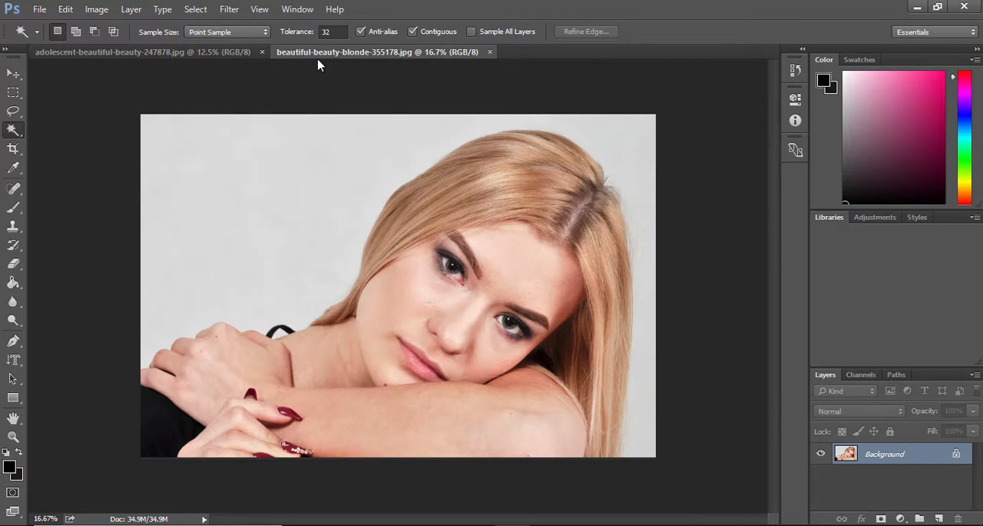
right_click(12, 132)
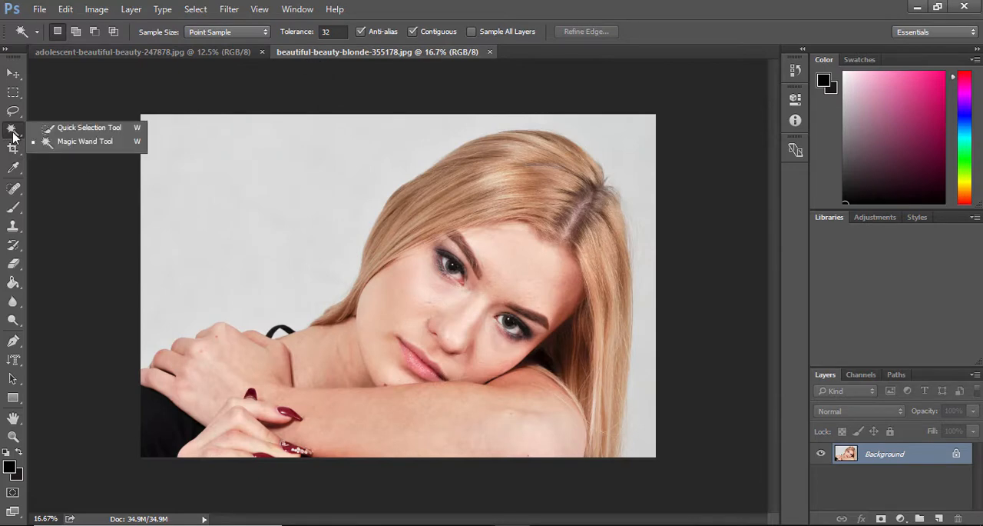
click(78, 136)
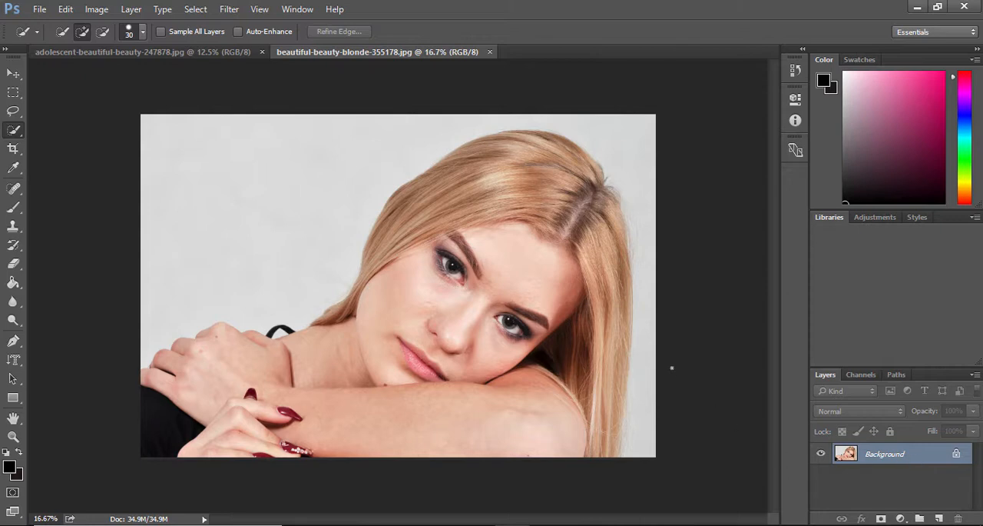
Duplicate the blonde portrait's Background layer as Background copy and hide the original Background layer.
right_click(887, 459)
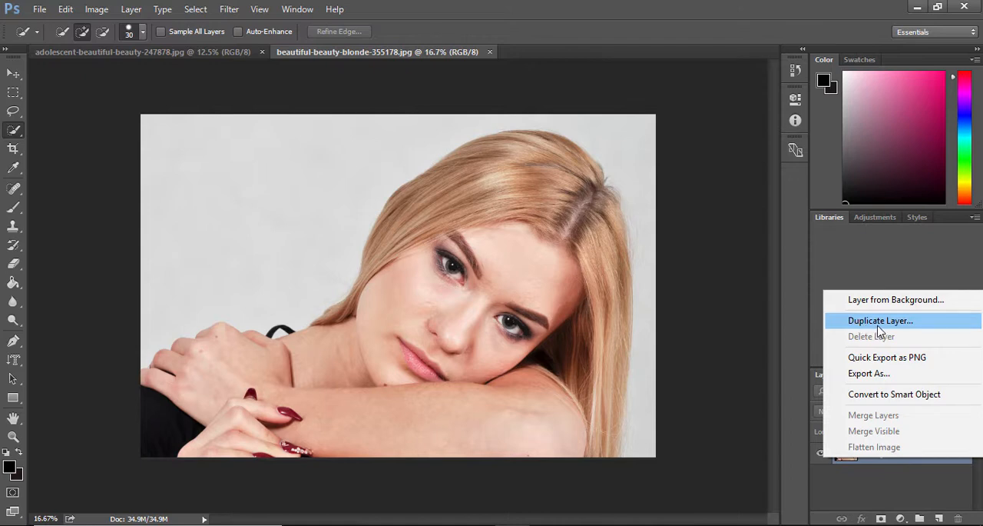
click(756, 460)
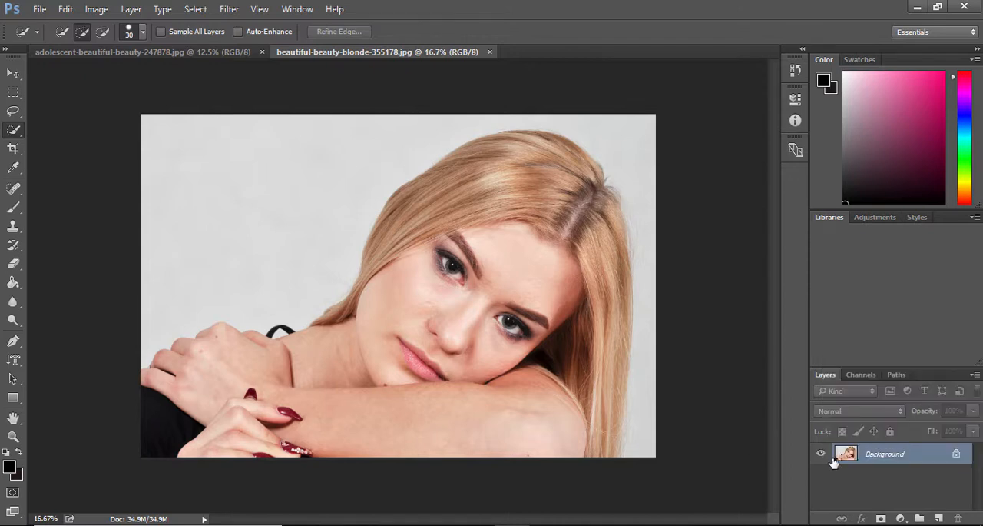
right_click(871, 455)
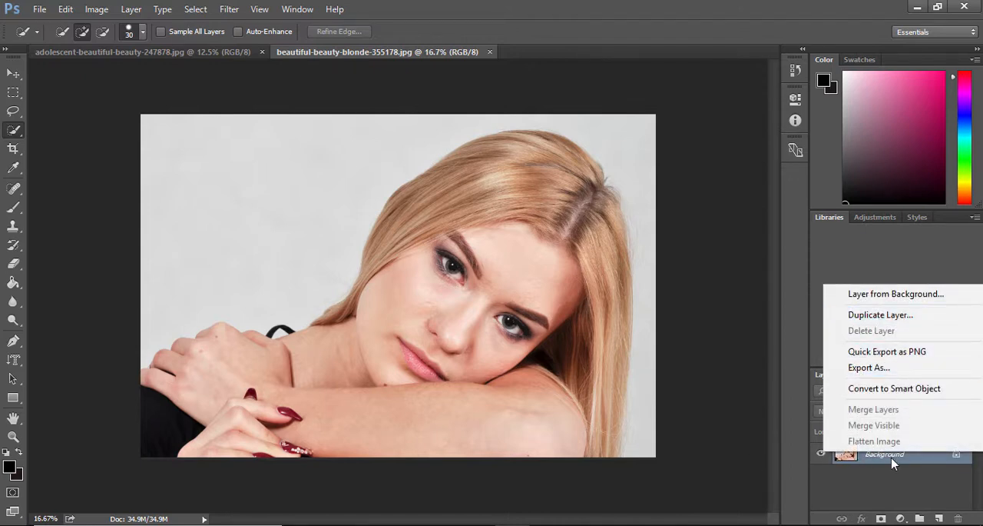
click(880, 321)
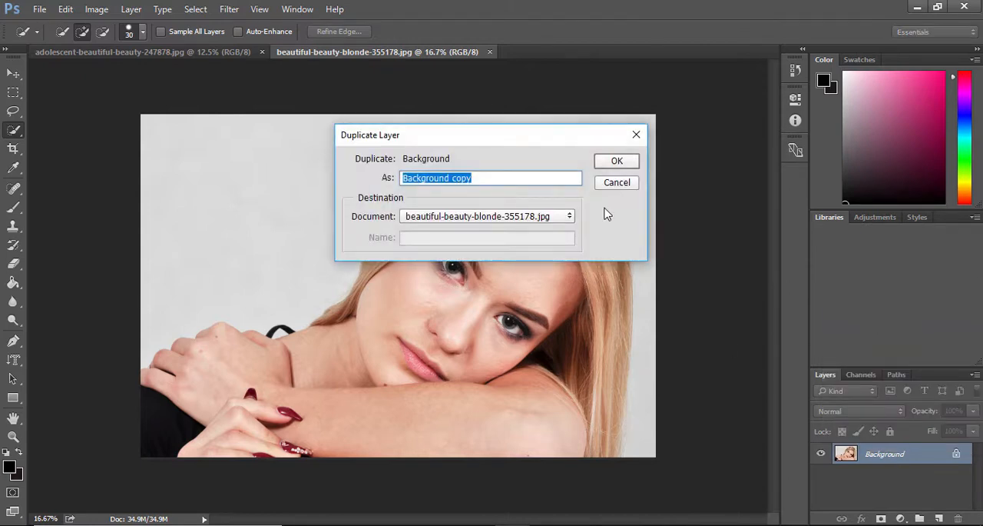
click(619, 162)
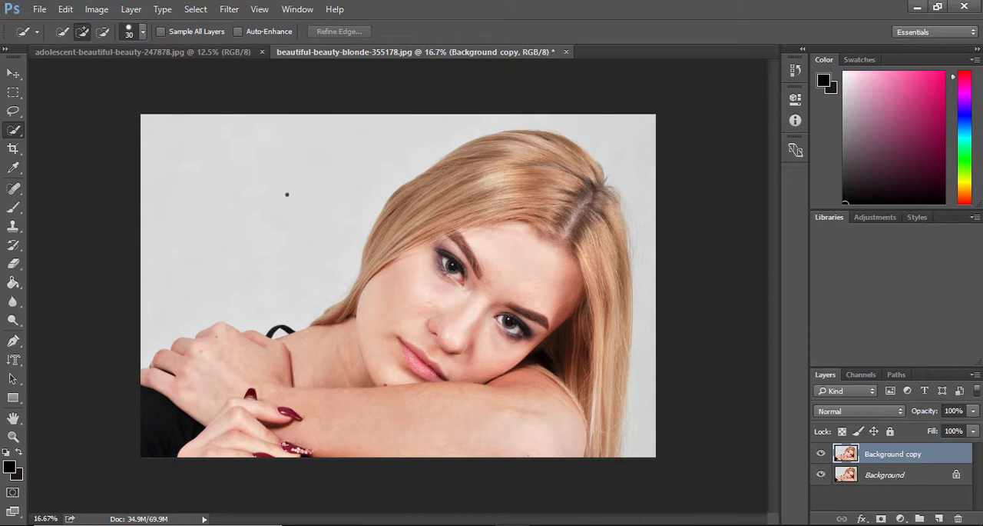
click(820, 474)
Select the light grey backdrop around the blonde woman on Background copy with the Quick Selection Tool and delete it.
right_click(13, 132)
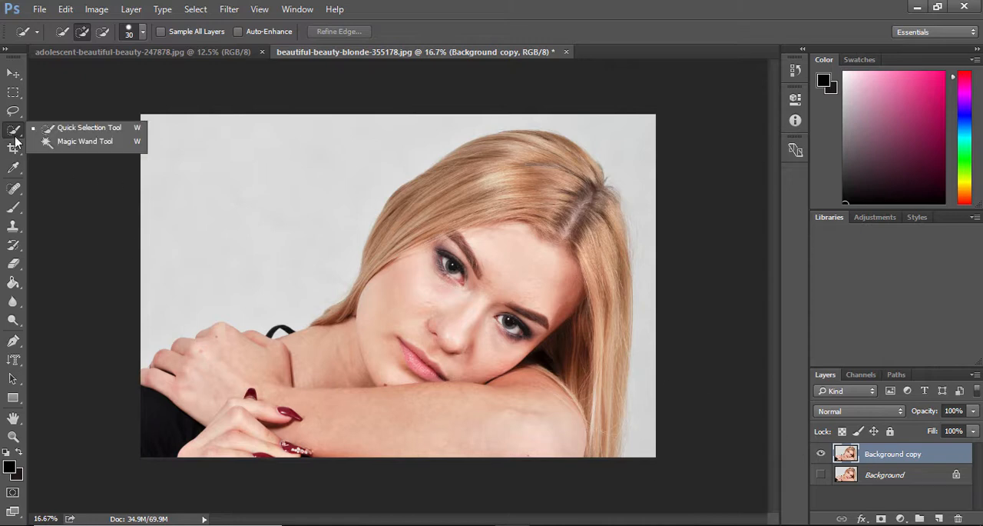
click(78, 134)
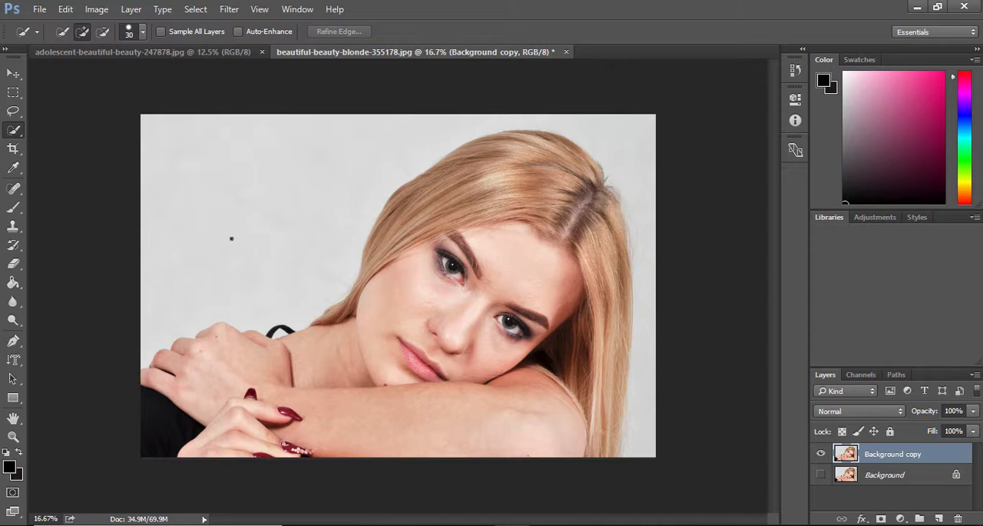
mouse_move(161, 142)
mouse_down()
mouse_move(211, 193)
mouse_move(288, 240)
mouse_move(257, 224)
mouse_up()
mouse_move(533, 122)
mouse_down()
mouse_move(588, 130)
mouse_move(618, 149)
mouse_move(630, 182)
mouse_move(650, 272)
mouse_move(640, 275)
mouse_move(642, 260)
mouse_move(644, 430)
mouse_up()
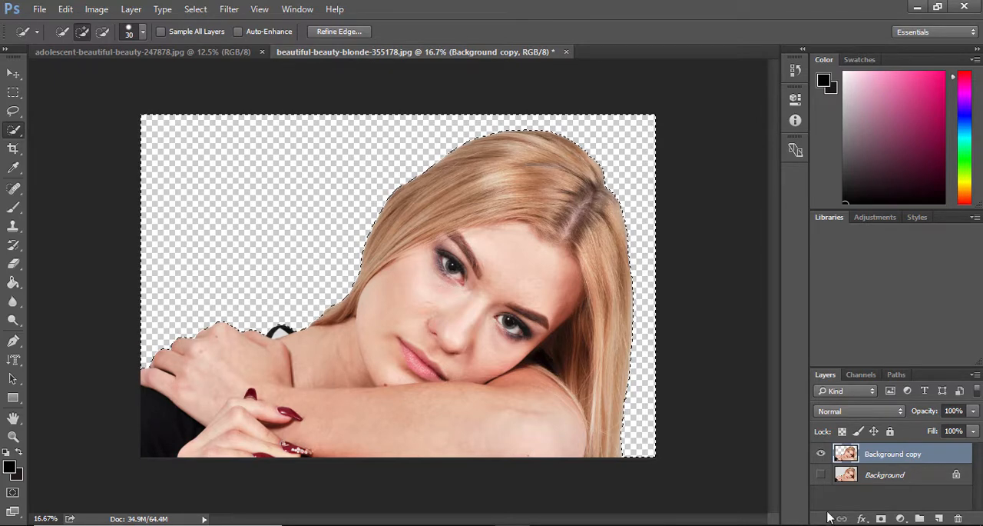
Show the original Background layer to compare it with the cutout, and hide it again.
click(867, 478)
click(821, 474)
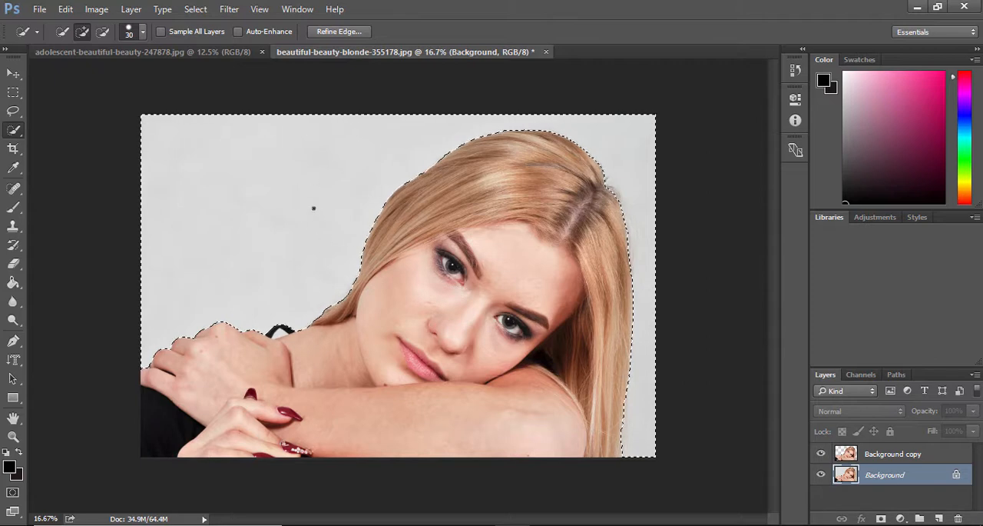
click(820, 474)
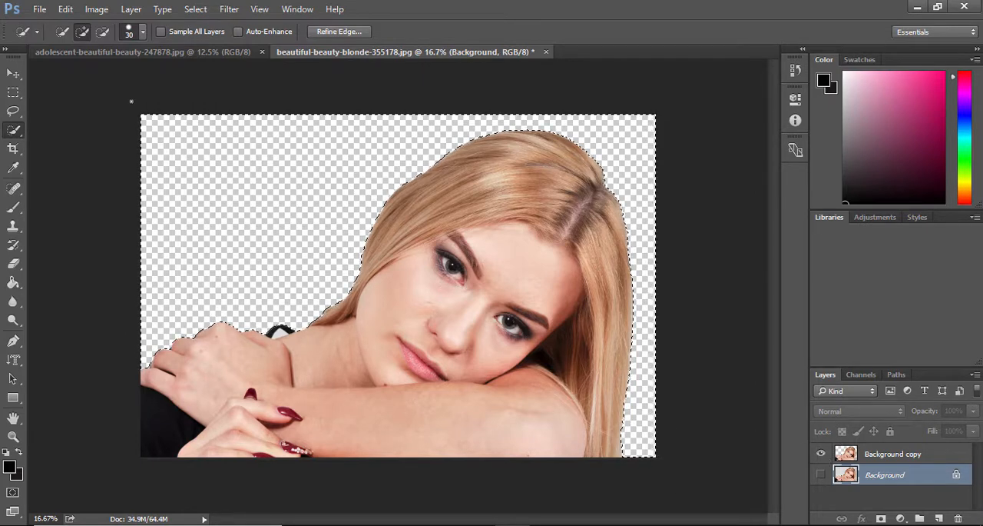
In adolescent-beautiful-beauty-247878.jpg, duplicate the Background layer as Background copy and hide the original layer.
click(115, 54)
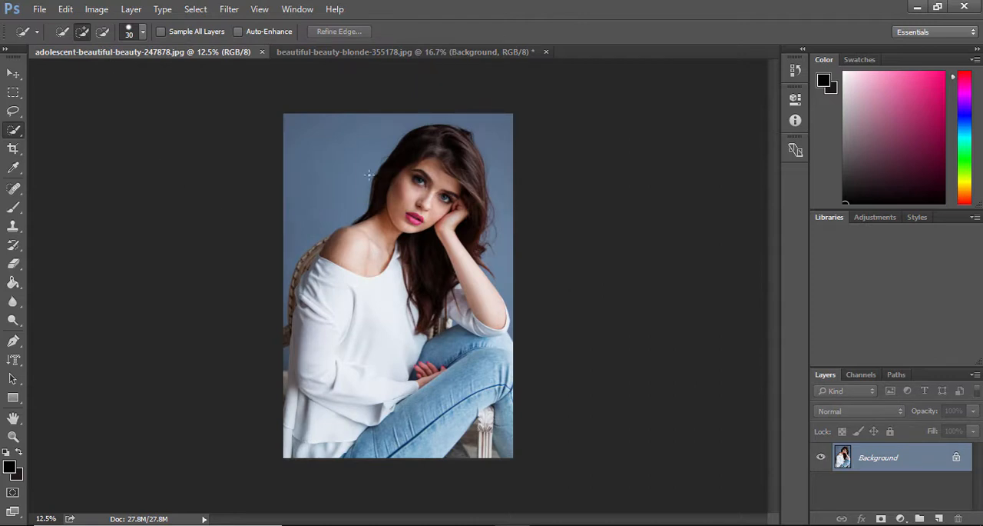
right_click(16, 130)
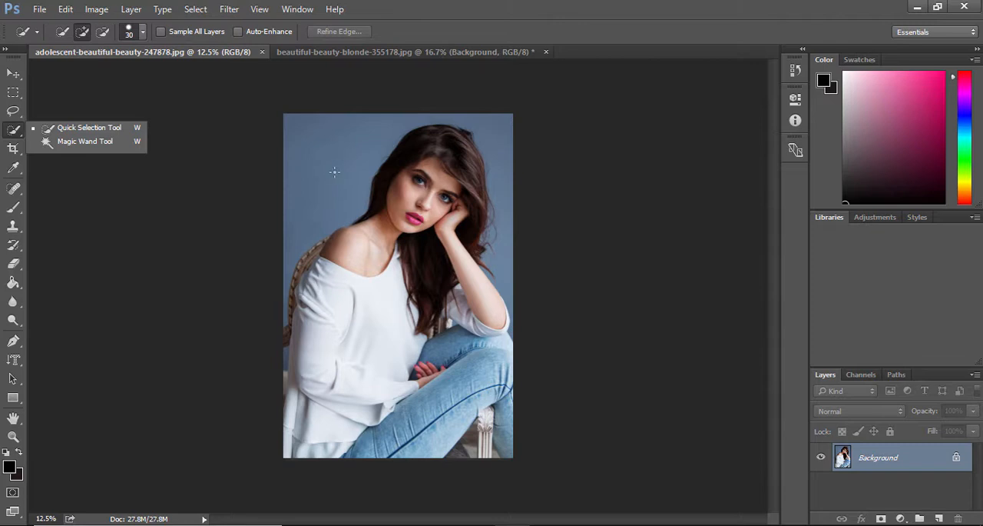
click(553, 198)
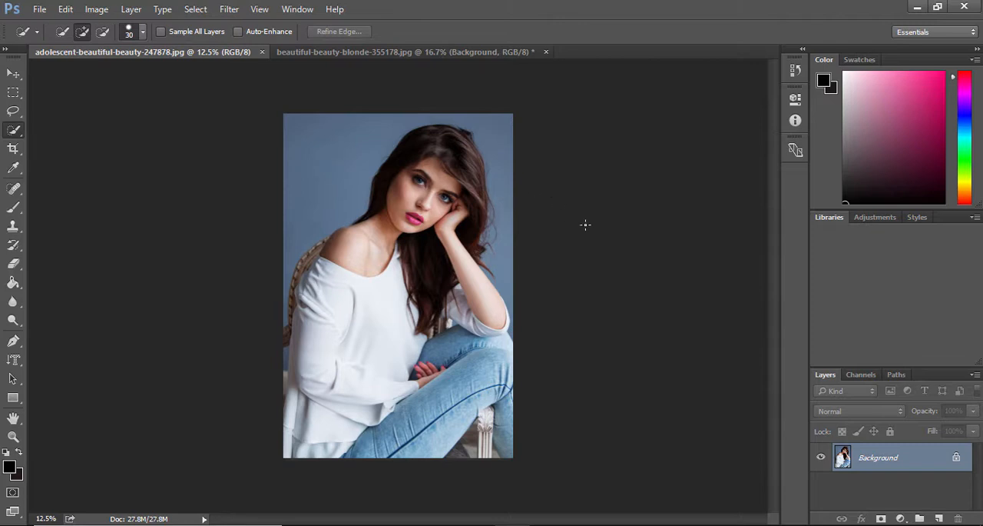
key(ctrl+plus)
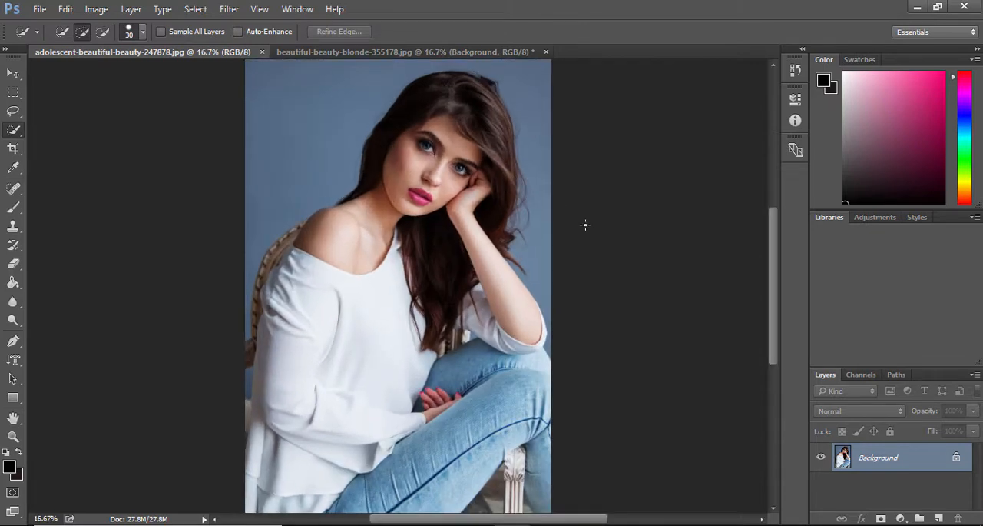
scroll(625, 256, up, 1)
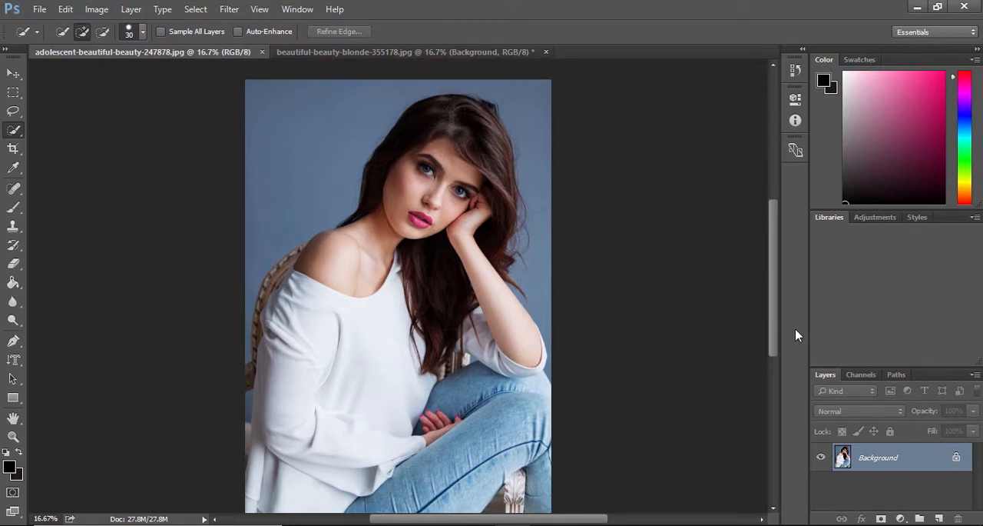
right_click(900, 467)
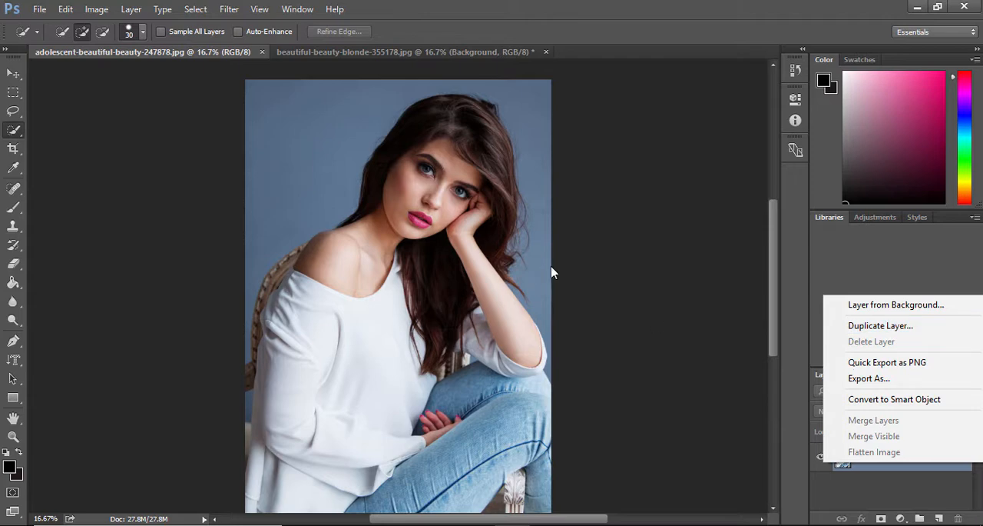
click(903, 332)
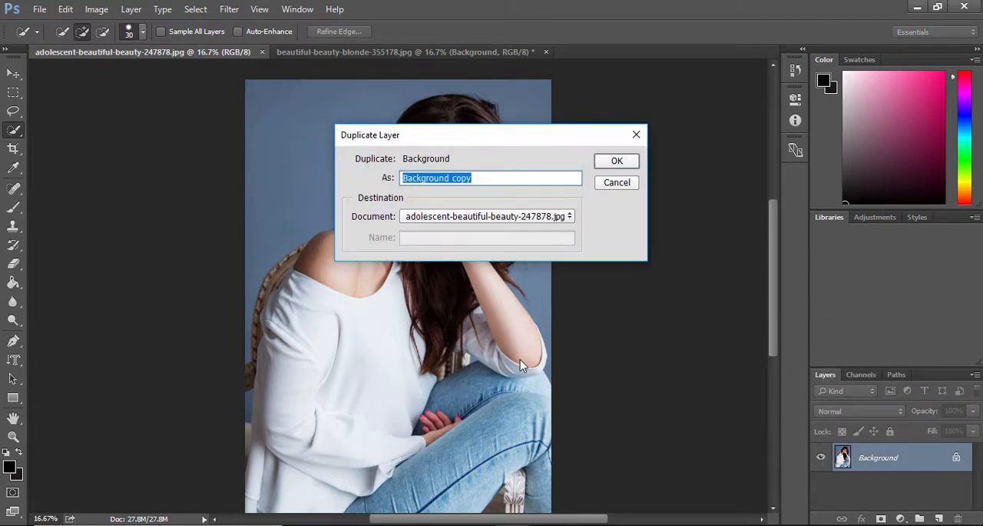
click(617, 162)
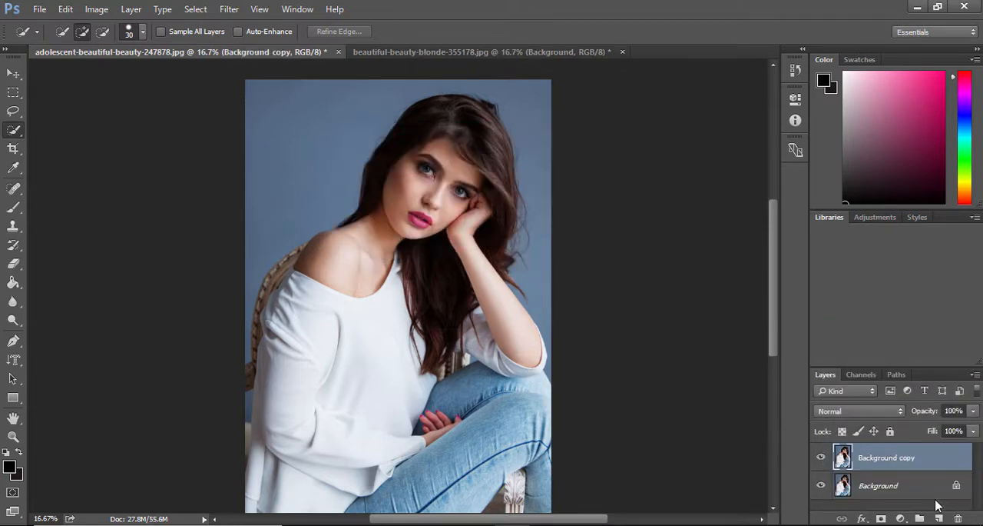
click(820, 486)
Select the blue backdrop around the dark-haired woman with the Magic Wand Tool at tolerance 32 and delete it.
right_click(13, 129)
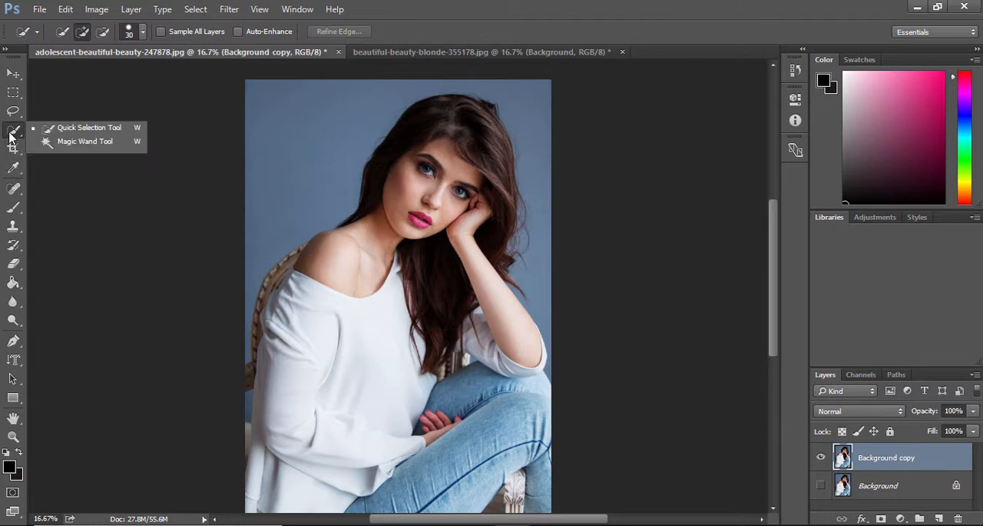
click(91, 144)
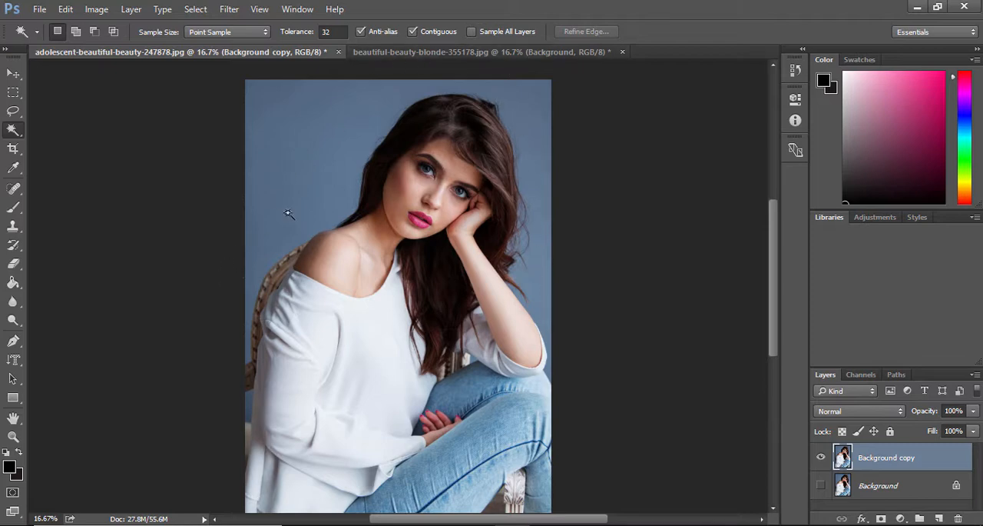
click(292, 143)
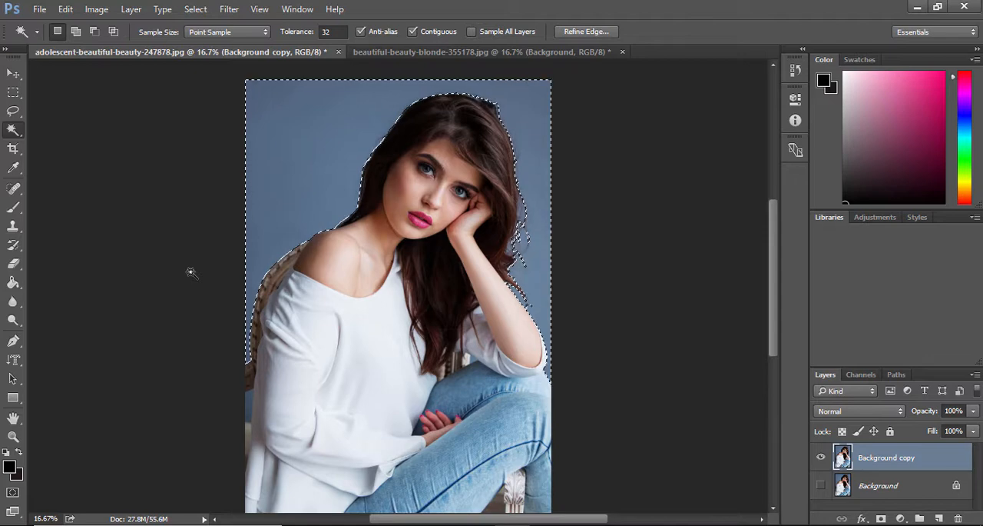
key(Delete)
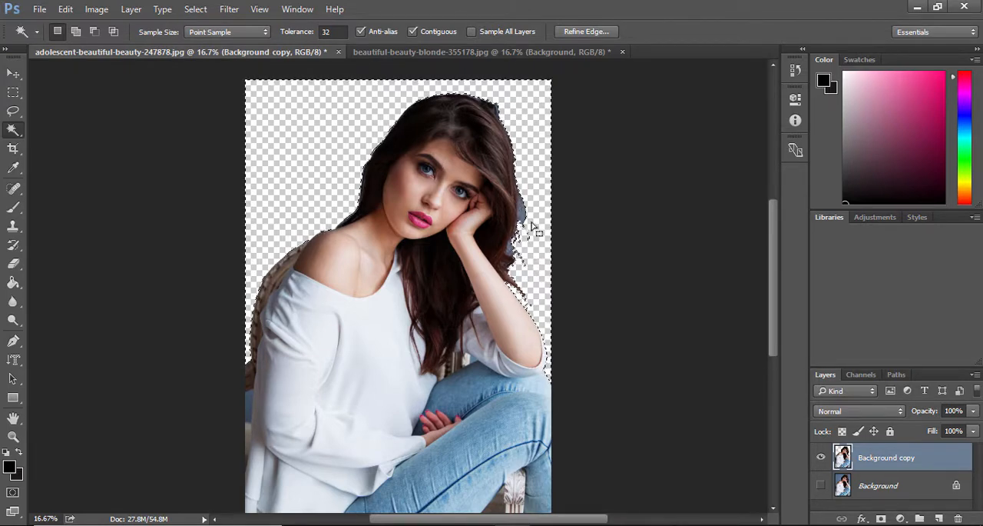
Select and delete the leftover blue backdrop patches beside the woman's hair and below the chair back at the photo's left edge with the Magic Wand Tool.
key(ctrl+plus)
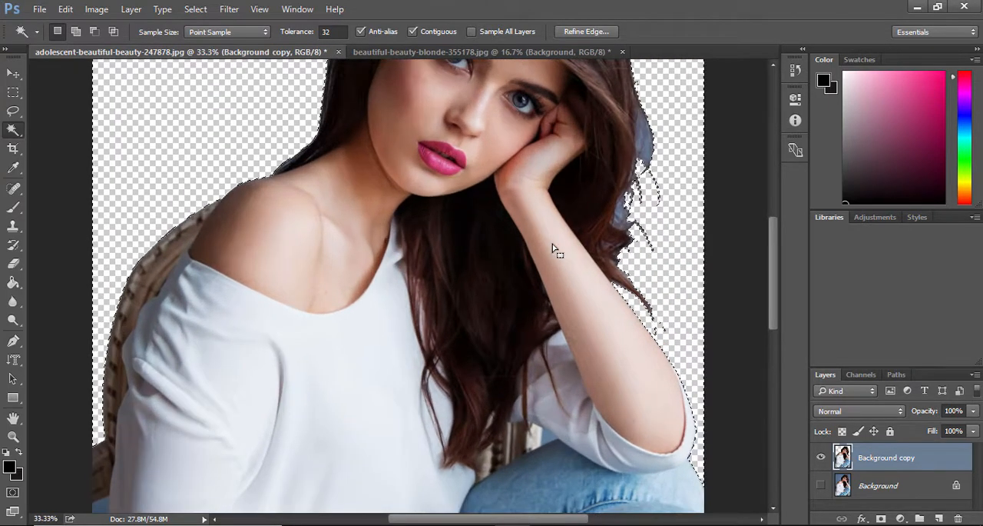
scroll(778, 272, up, 3)
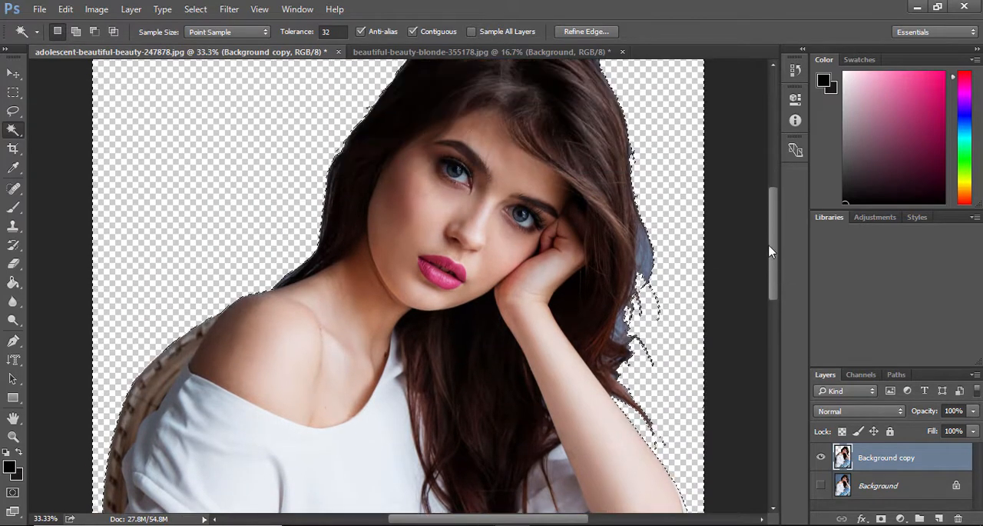
click(651, 263)
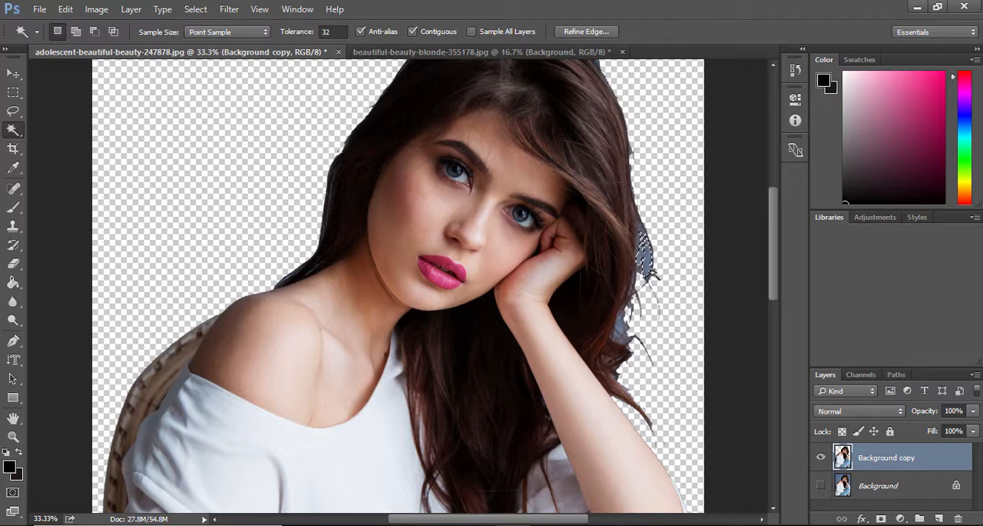
key(Delete)
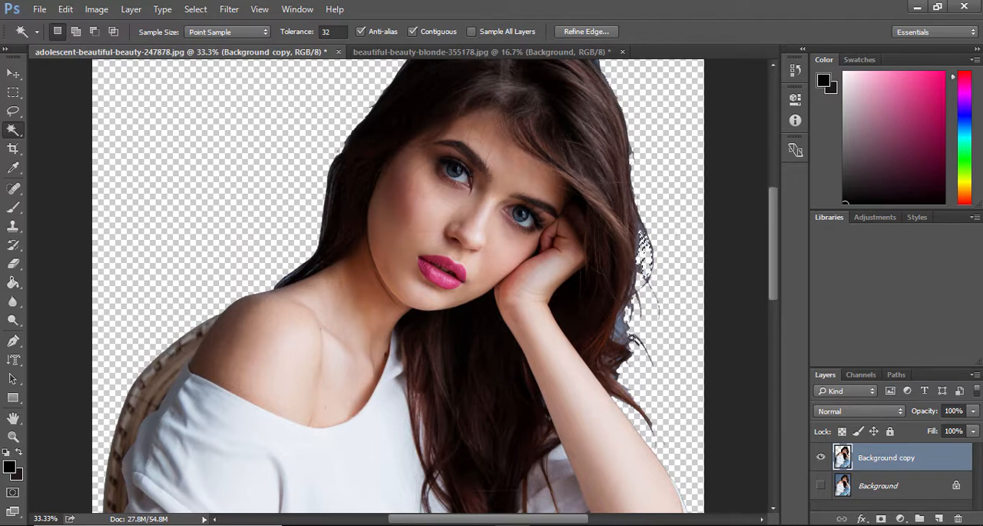
click(620, 326)
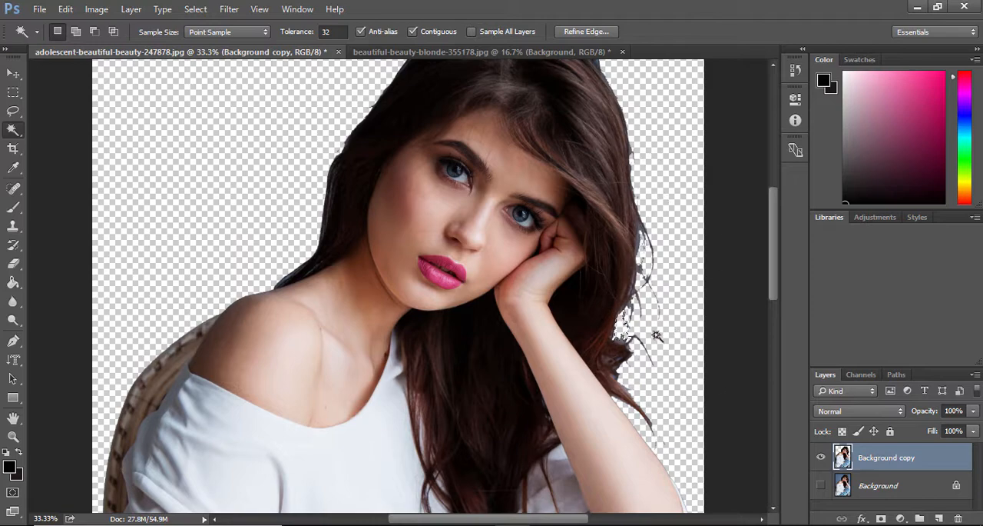
key(ctrl+minus)
key(ctrl+minus)
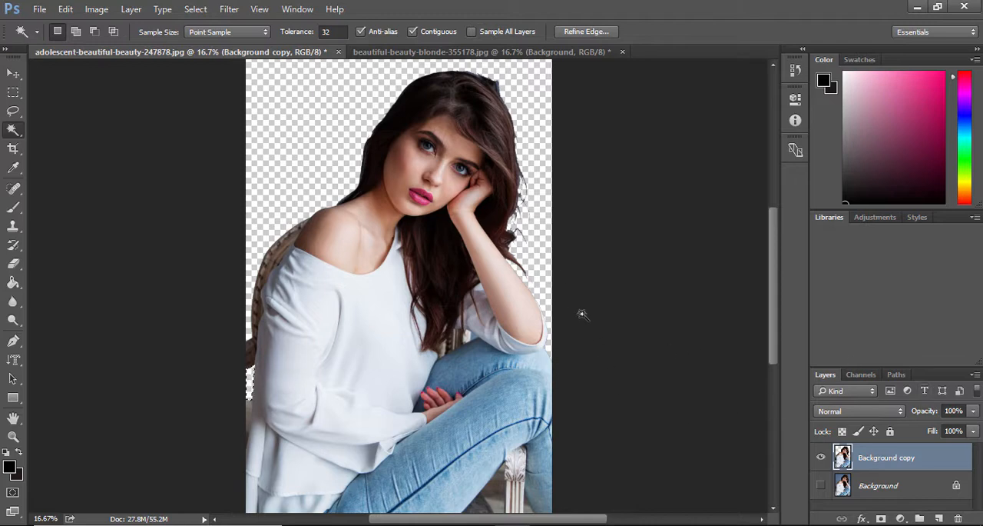
scroll(262, 265, up, 1)
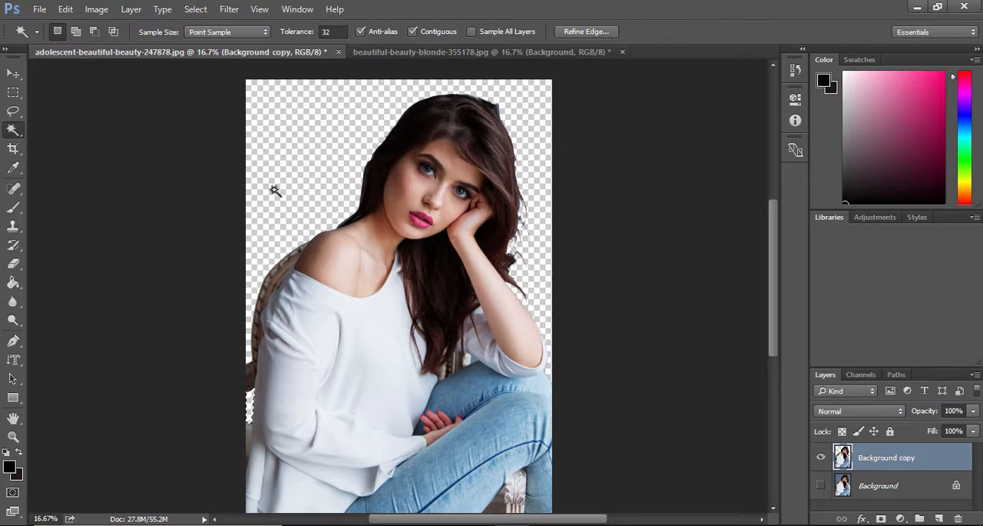
scroll(561, 265, down, 1)
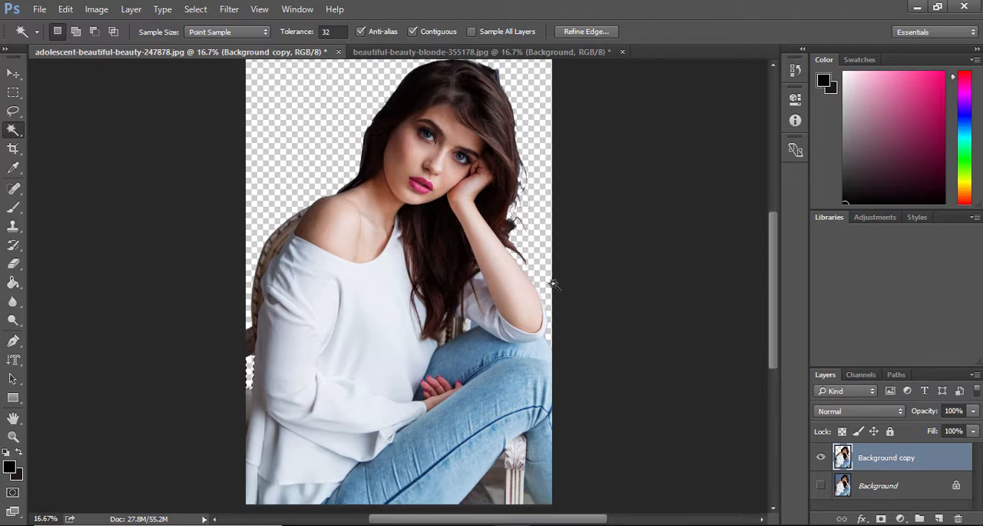
scroll(543, 259, up, 1)
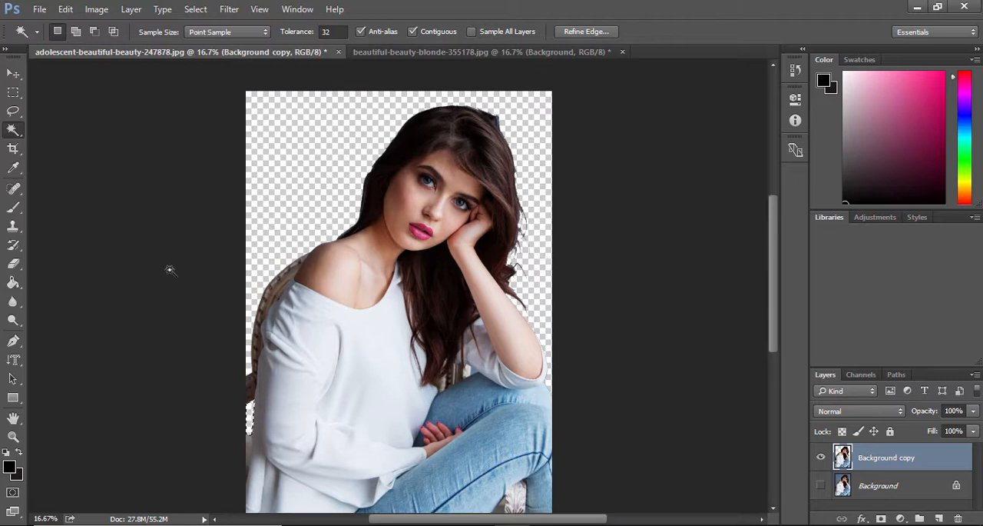
right_click(13, 129)
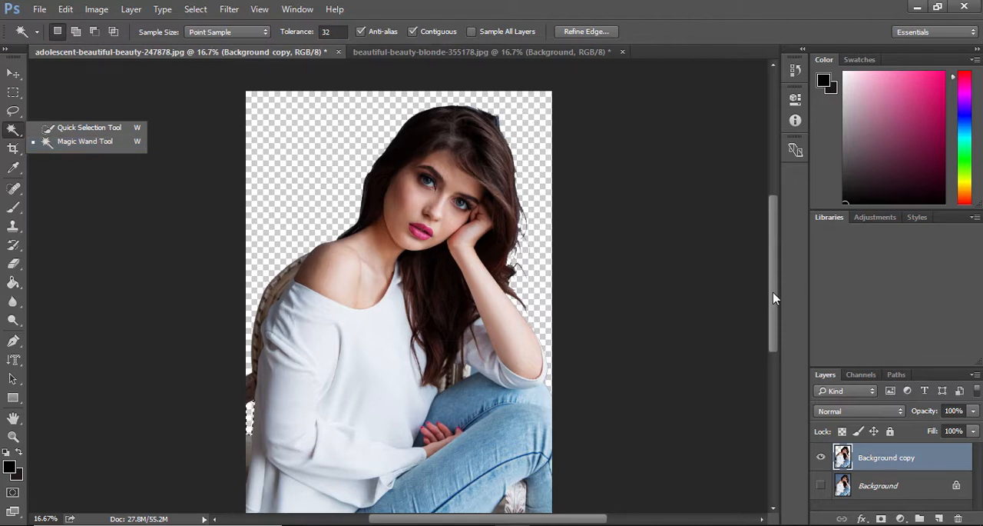
mouse_move(776, 298)
mouse_down()
mouse_move(774, 264)
mouse_move(774, 299)
mouse_up()
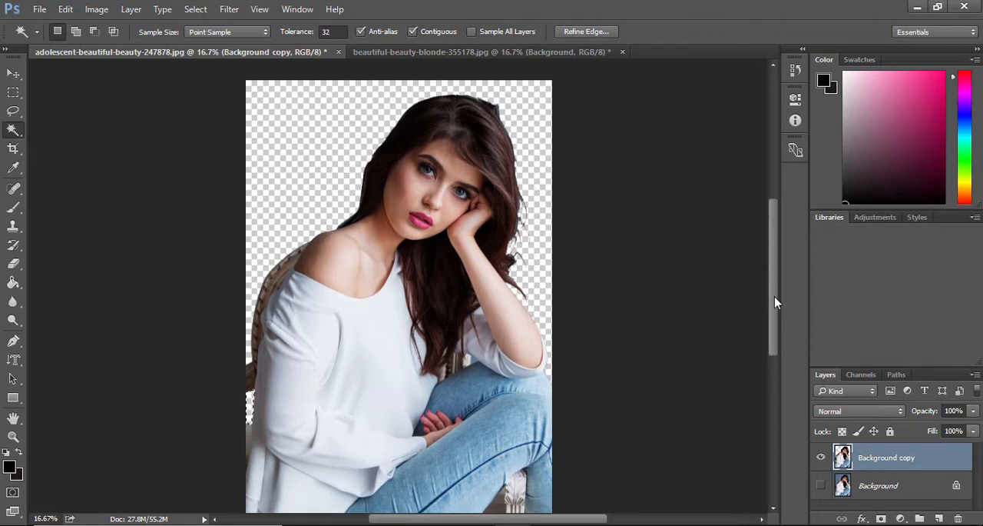